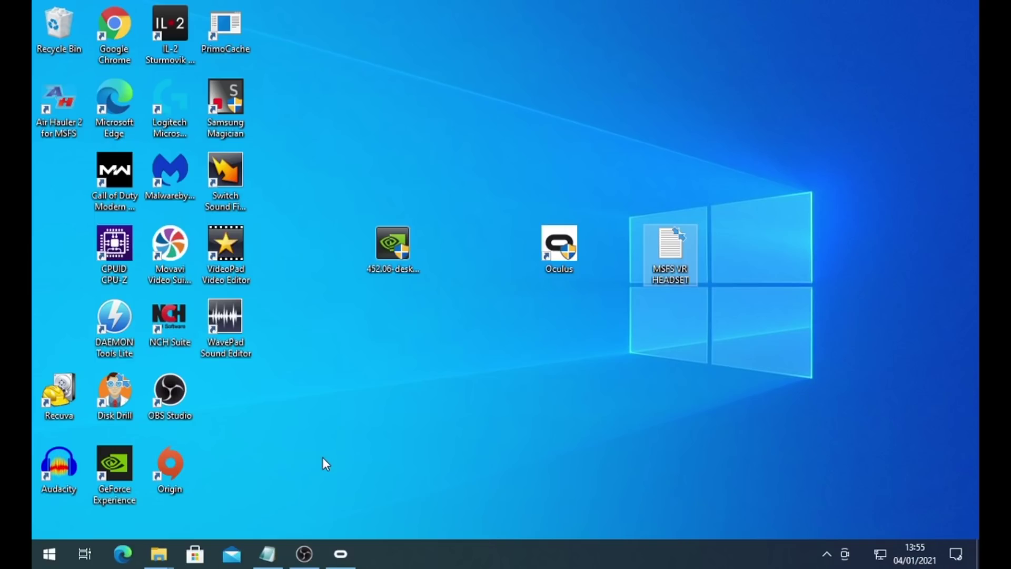
- Open the Oculus app's Beta settings, then minimise it and select the 452.06 driver shortcut
{"action": "left_click", "coordinate": [339, 556]}
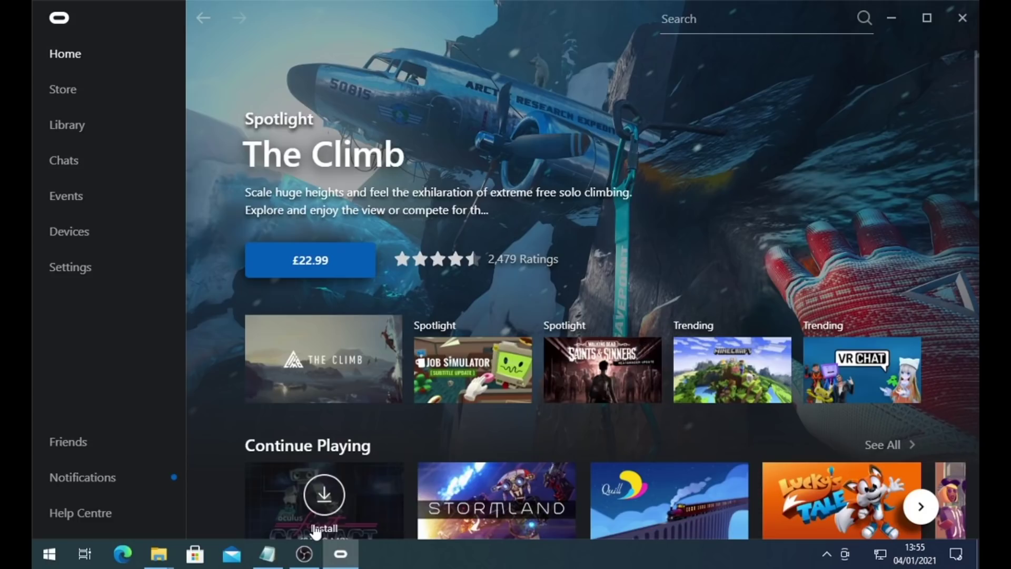
{"action": "left_click", "coordinate": [135, 269]}
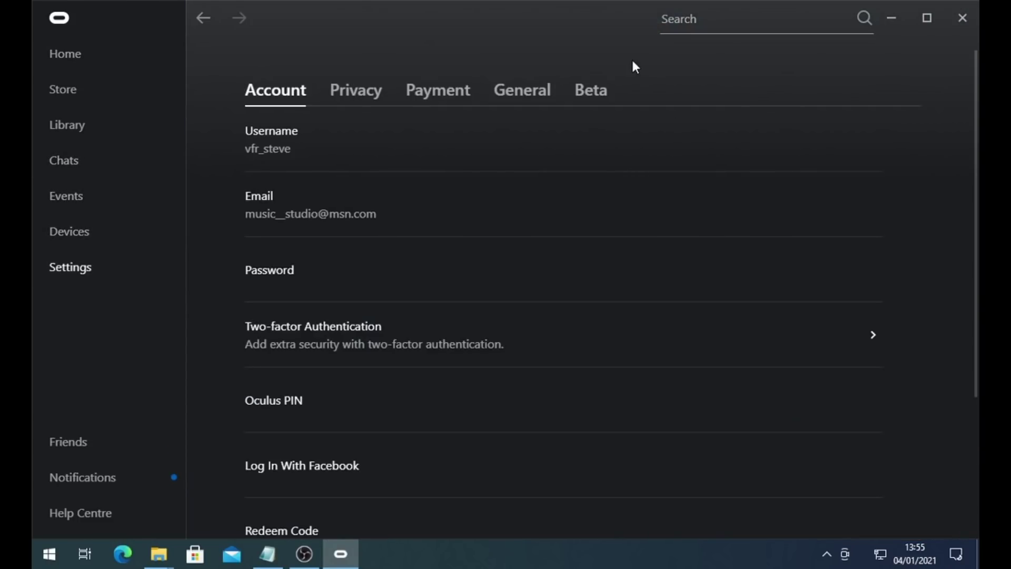
{"action": "left_click", "coordinate": [599, 97]}
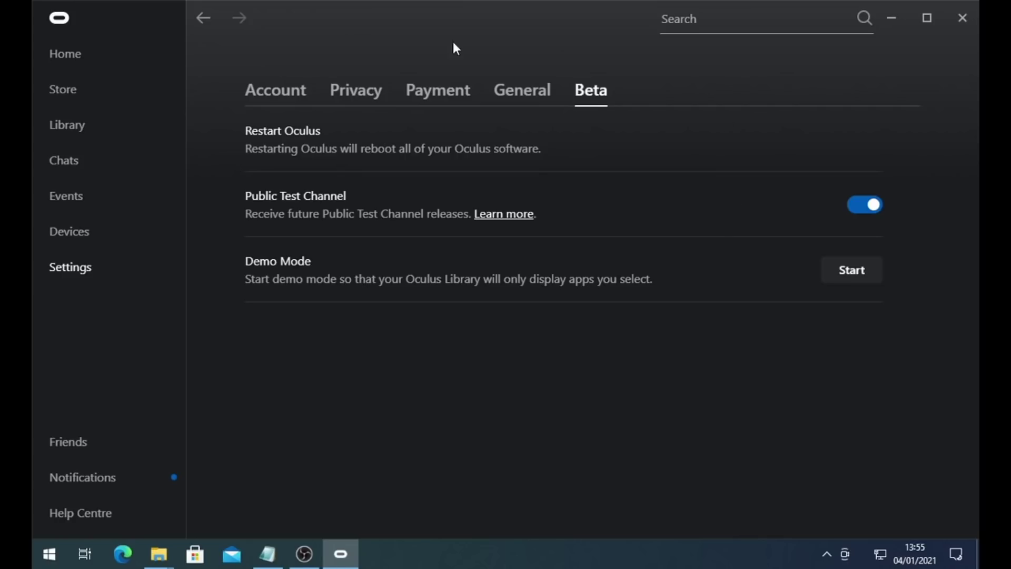
{"action": "left_click", "coordinate": [892, 18]}
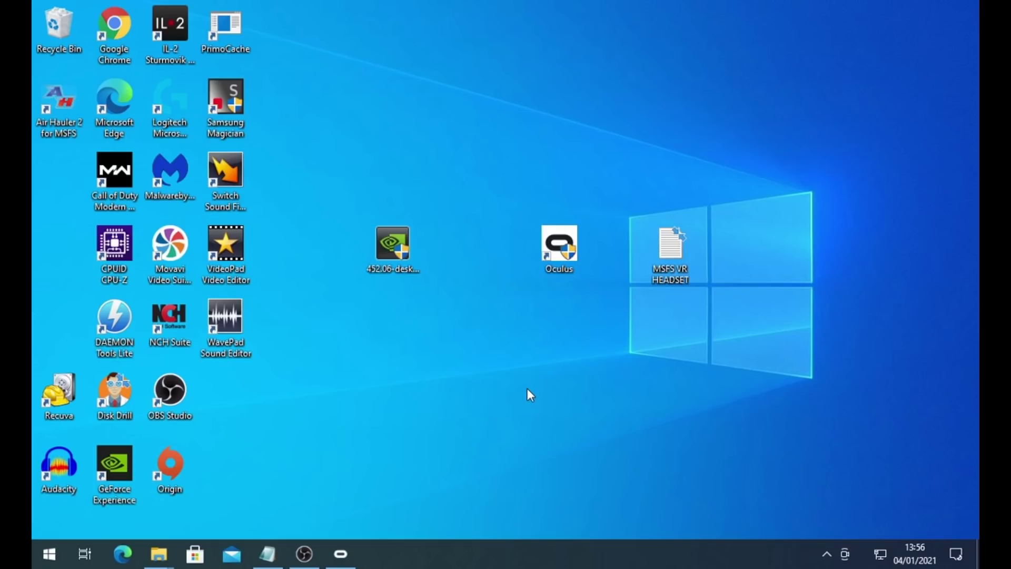
{"action": "left_click", "coordinate": [399, 246]}
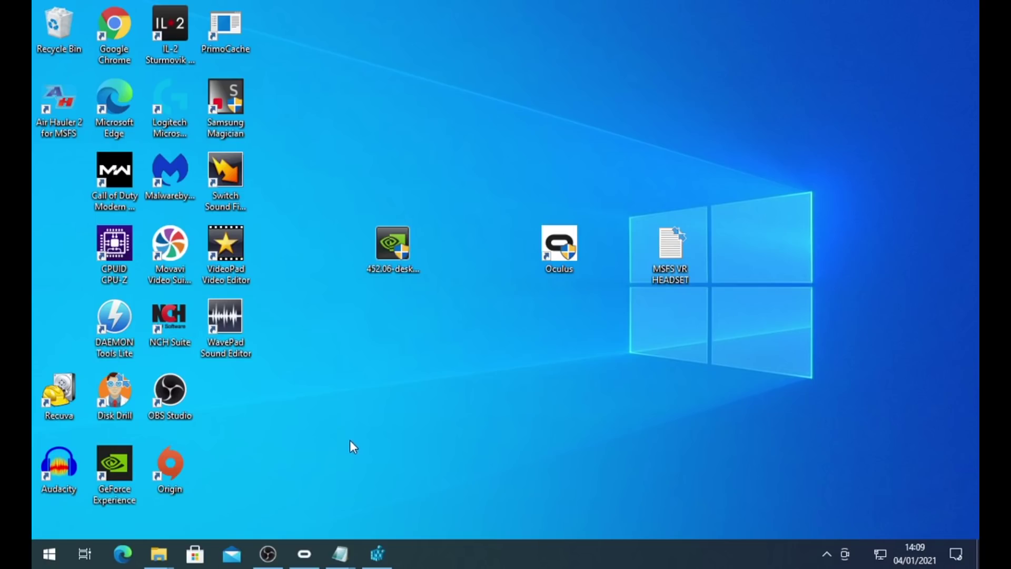
- Restore Registry Editor and open MSFS VR HEADSET.txt beside it
{"action": "left_click", "coordinate": [377, 553]}
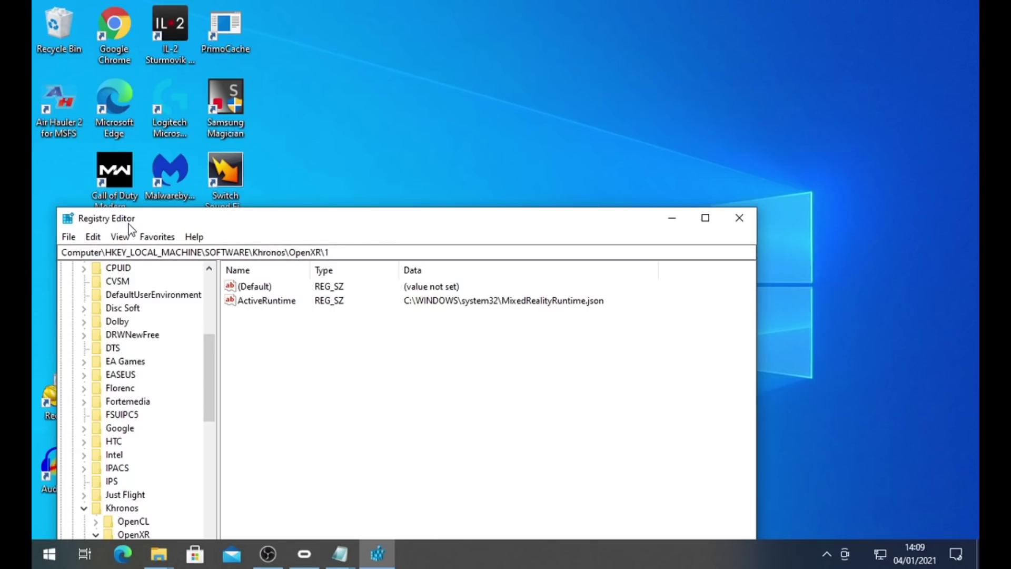
{"action": "left_click_drag", "start_coordinate": [395, 229], "coordinate": [381, 270]}
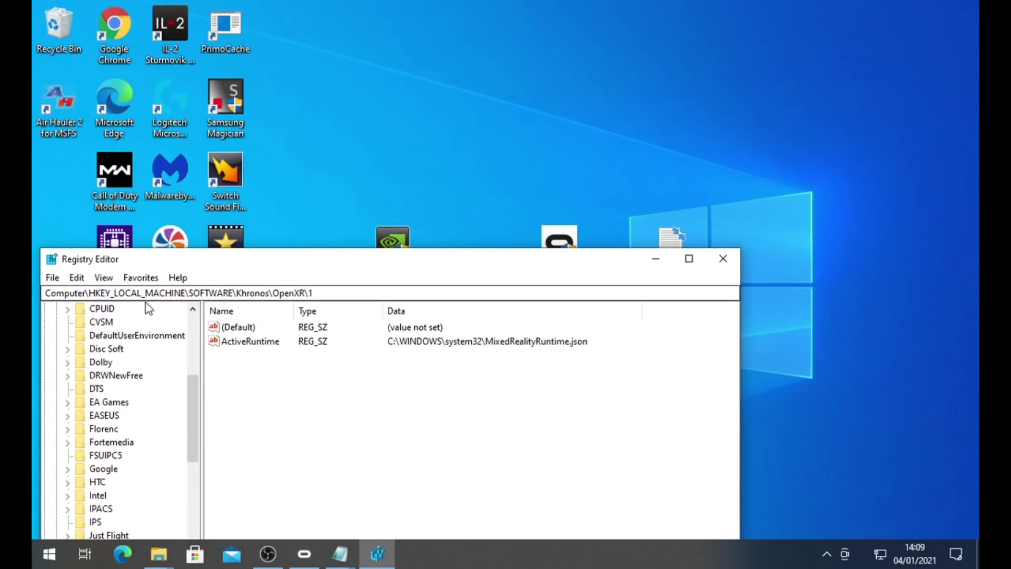
{"action": "double_click", "coordinate": [670, 236]}
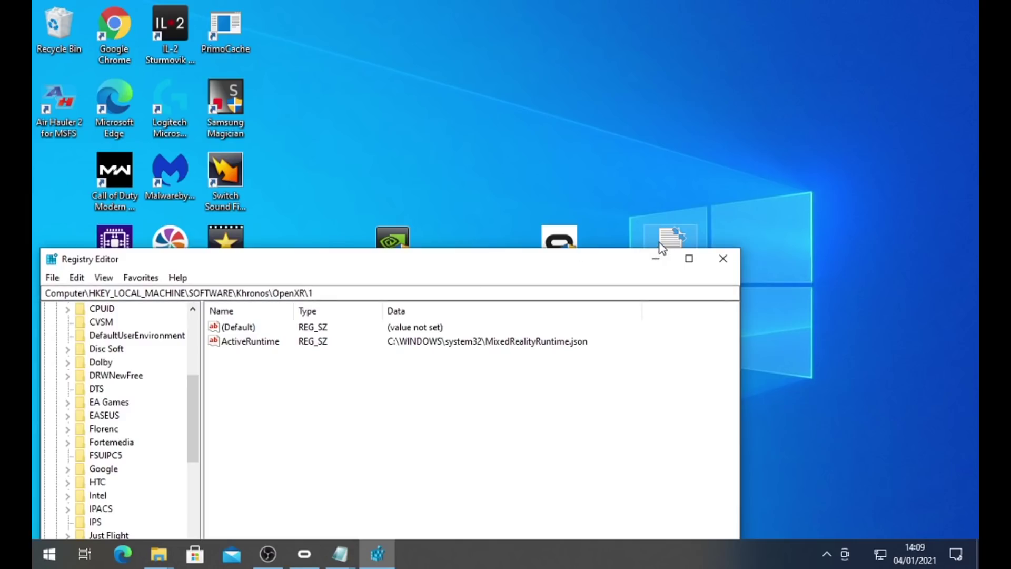
{"action": "left_click_drag", "start_coordinate": [539, 86], "coordinate": [684, 110]}
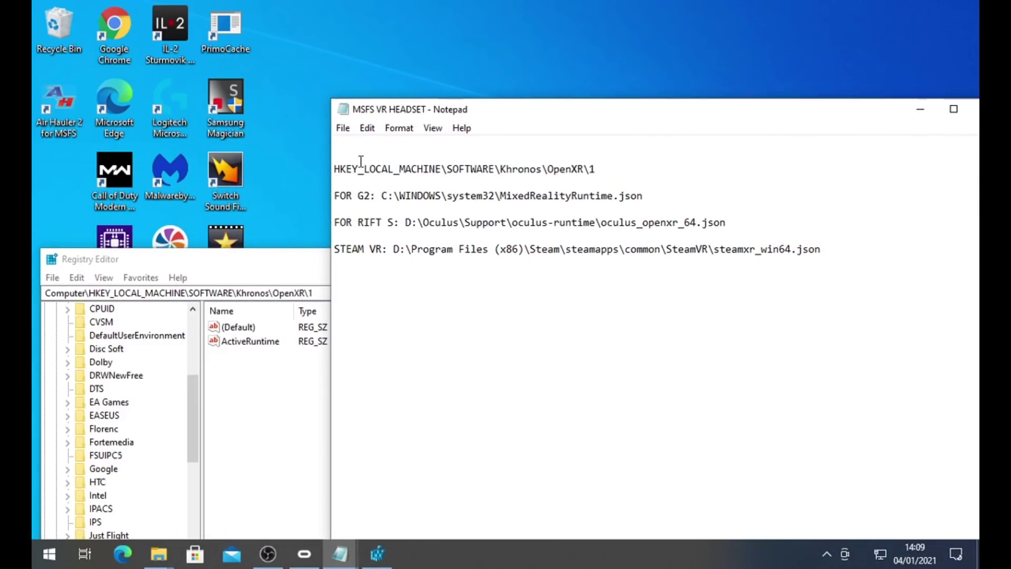
- Copy the OpenXR registry key path from the notes and select Regedit's address bar
{"action": "left_click_drag", "start_coordinate": [596, 168], "coordinate": [334, 169]}
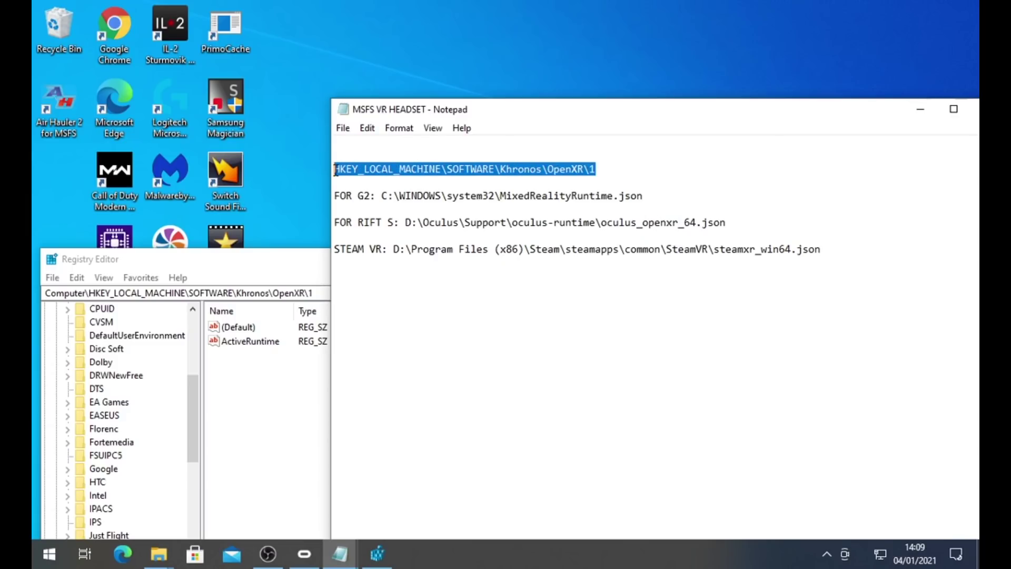
{"action": "right_click", "coordinate": [398, 176]}
{"action": "left_click", "coordinate": [437, 221]}
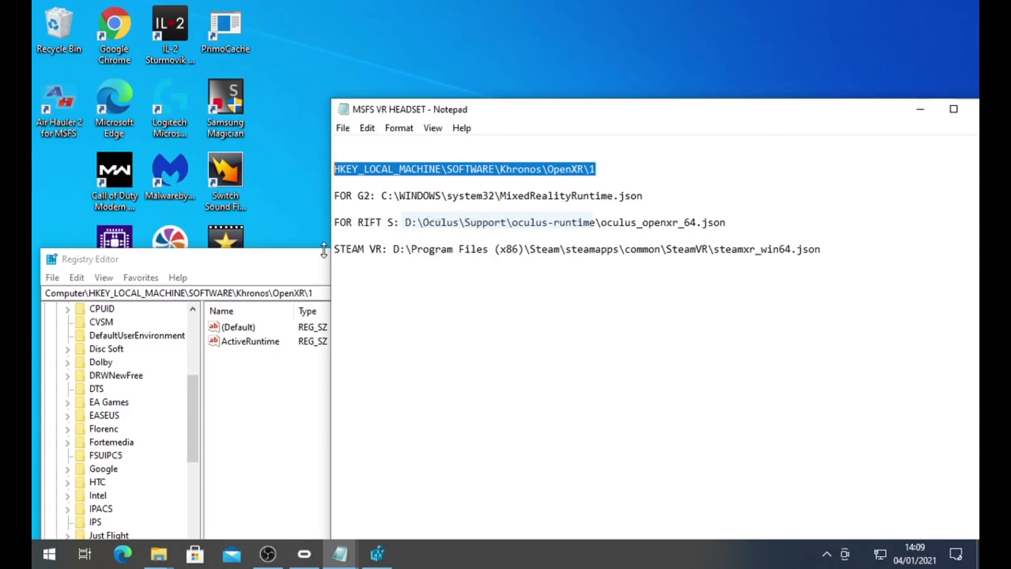
{"action": "left_click", "coordinate": [316, 293]}
{"action": "left_click_drag", "start_coordinate": [323, 293], "coordinate": [33, 293]}
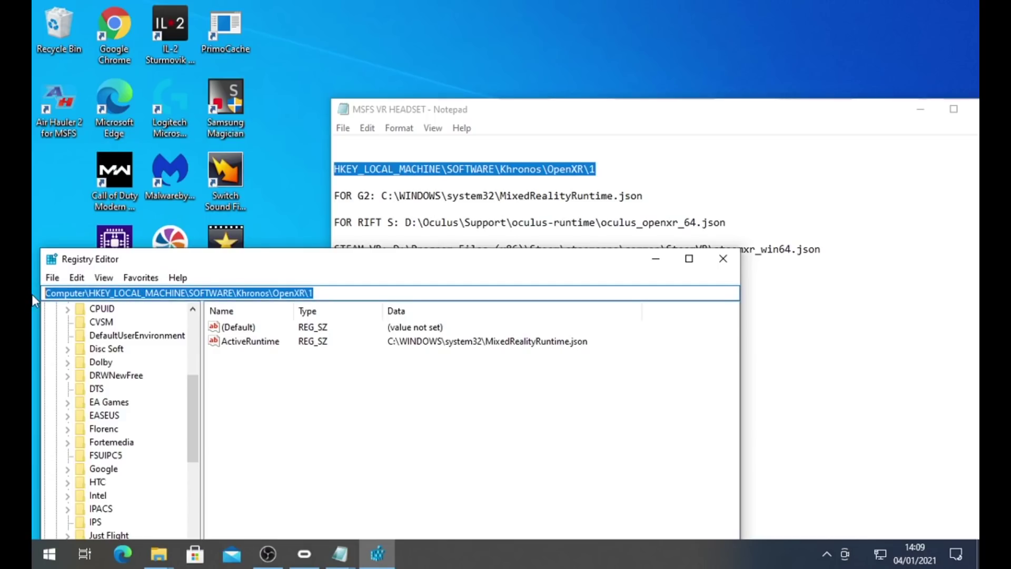
- Go to HKEY_LOCAL_MACHINE\SOFTWARE\Khronos\OpenXR\1, select ActiveRuntime, and highlight the Rift S path in the notes
{"action": "key", "text": "ctrl+v"}
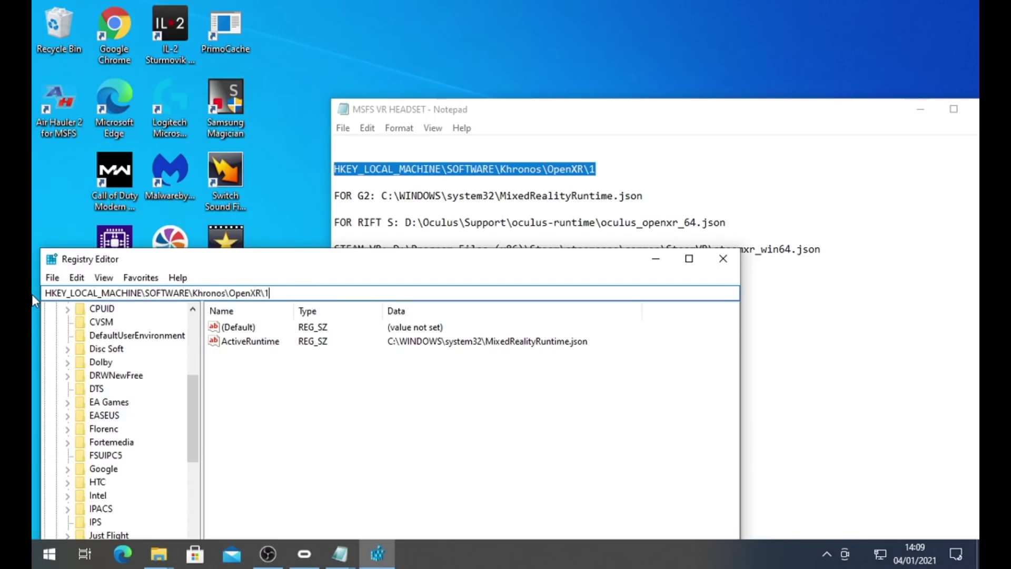
{"action": "key", "text": "Return"}
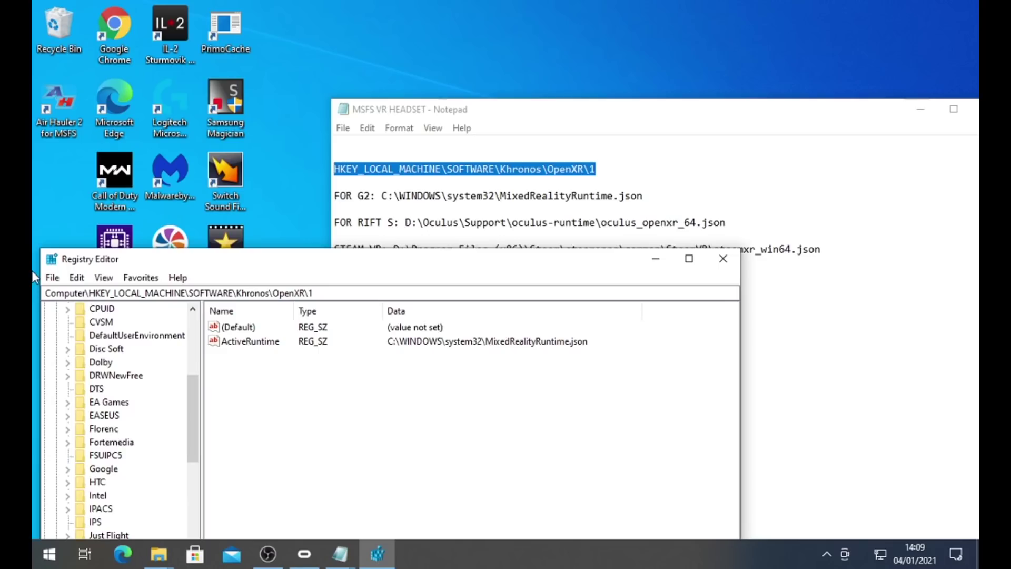
{"action": "left_click", "coordinate": [255, 346]}
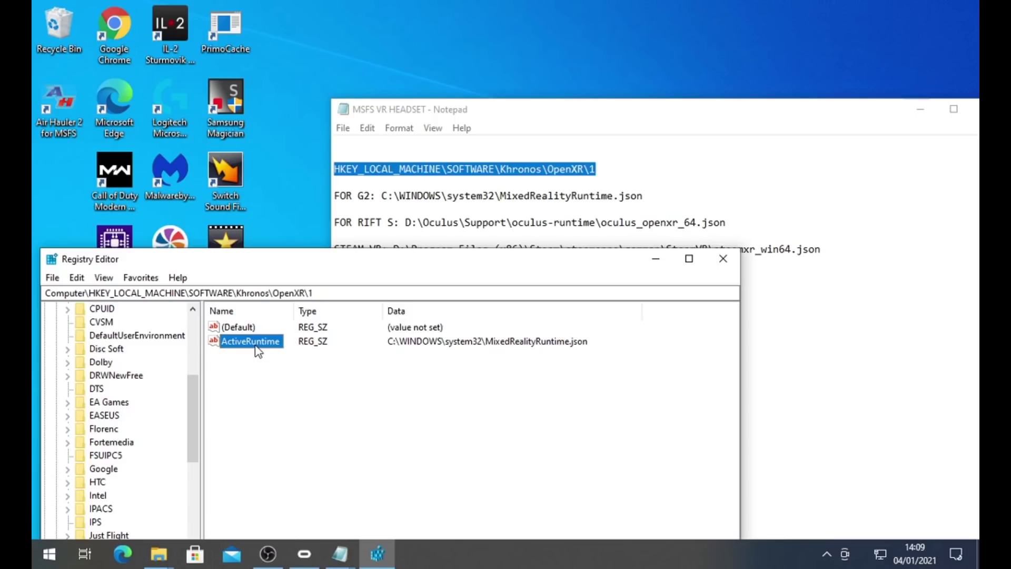
{"action": "left_click", "coordinate": [356, 210]}
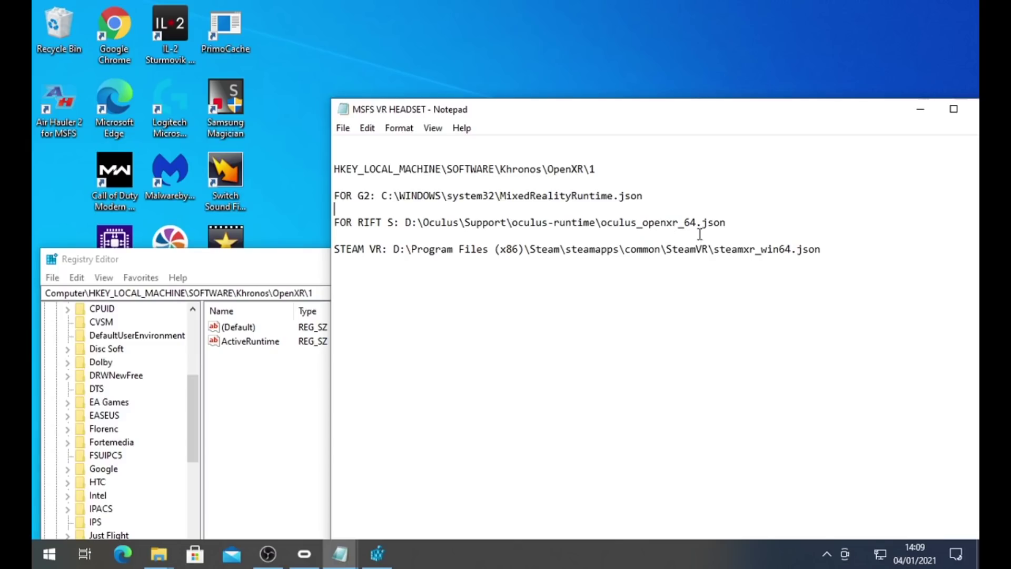
{"action": "left_click_drag", "start_coordinate": [727, 224], "coordinate": [406, 222]}
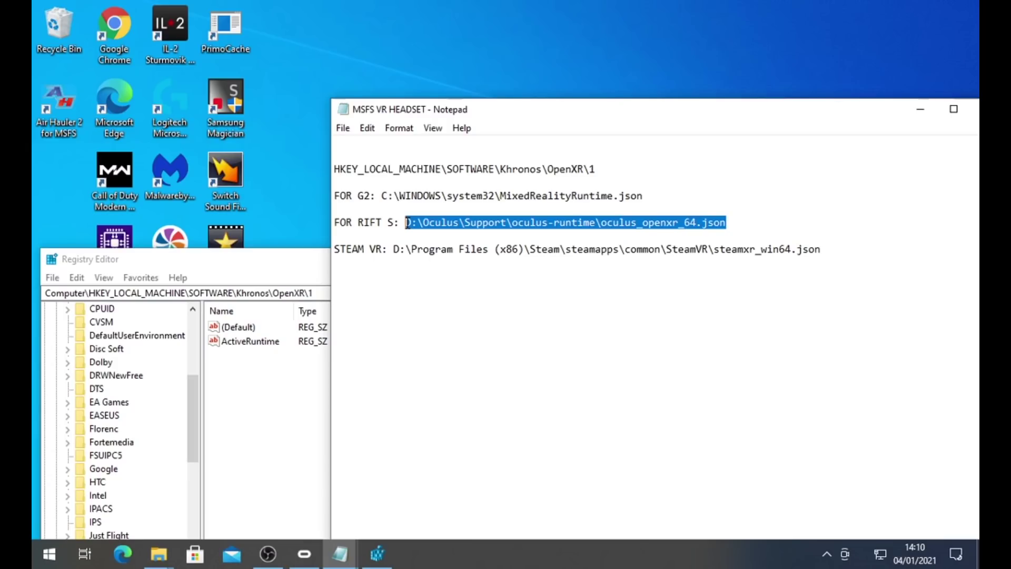
- Copy the Rift S runtime path D:\Oculus\Support\oculus-runtime\oculus_openxr_64.json from the notes
{"action": "left_click", "coordinate": [464, 279]}
{"action": "left_click_drag", "start_coordinate": [728, 223], "coordinate": [406, 222]}
{"action": "right_click", "coordinate": [414, 224]}
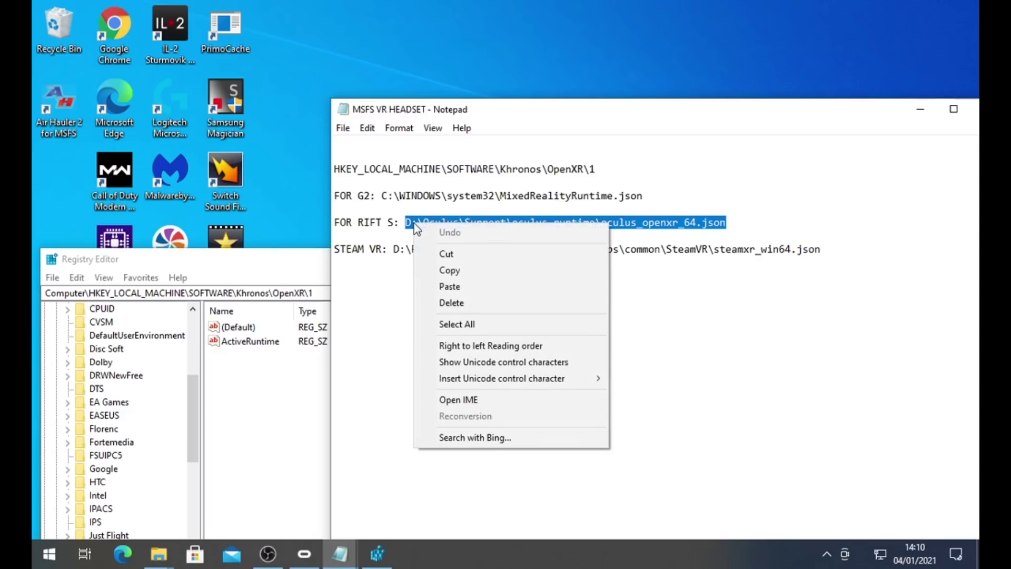
{"action": "left_click", "coordinate": [477, 276]}
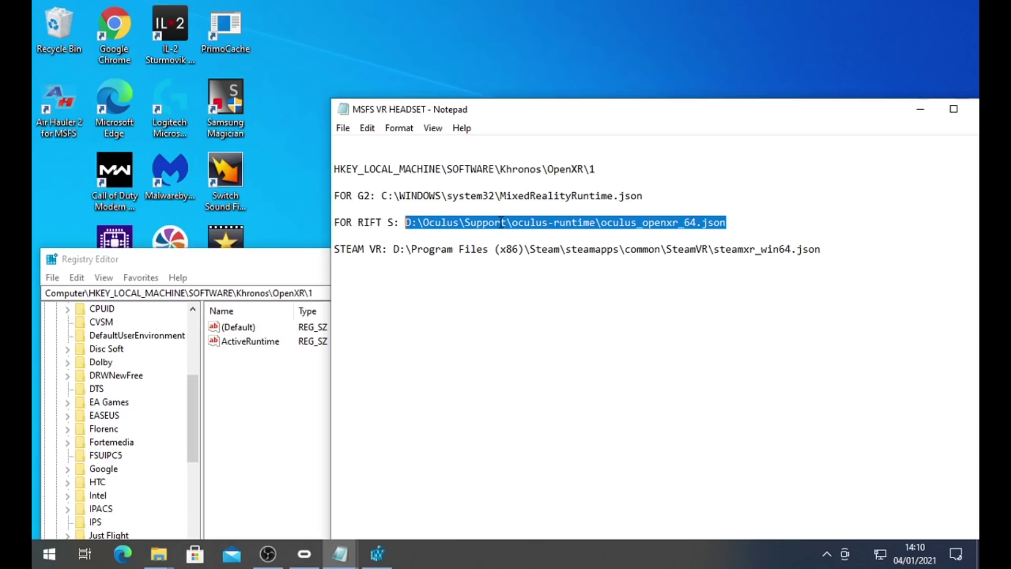
- Replace ActiveRuntime's value data with the copied Rift S path and confirm
{"action": "left_click", "coordinate": [248, 341]}
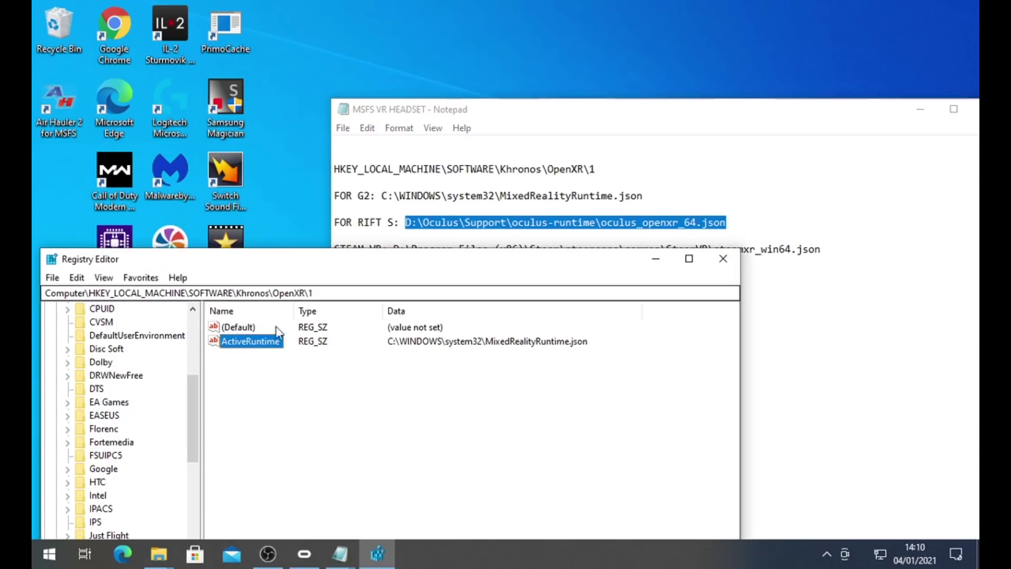
{"action": "right_click", "coordinate": [242, 344]}
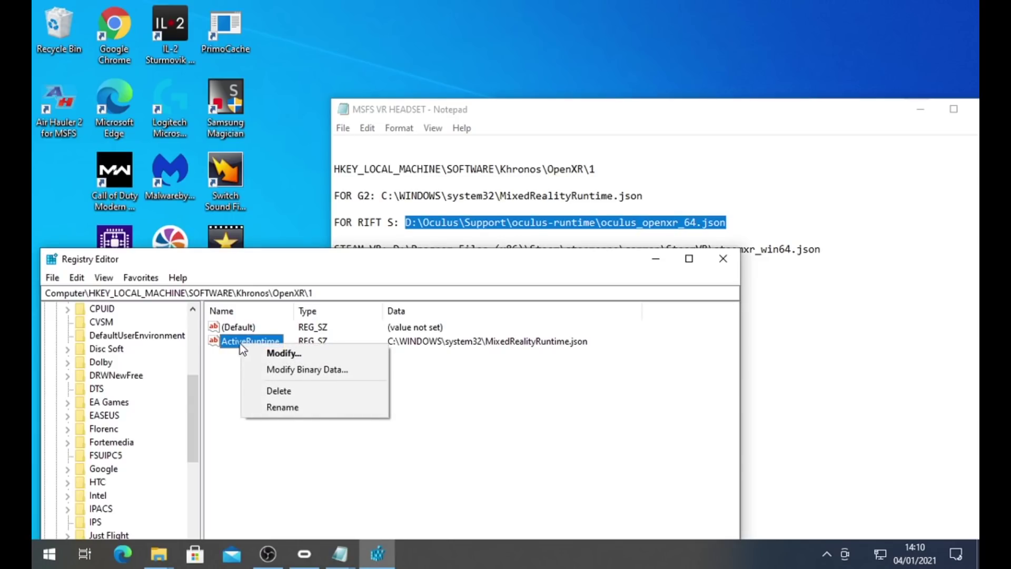
{"action": "left_click", "coordinate": [268, 353]}
{"action": "left_click", "coordinate": [283, 400]}
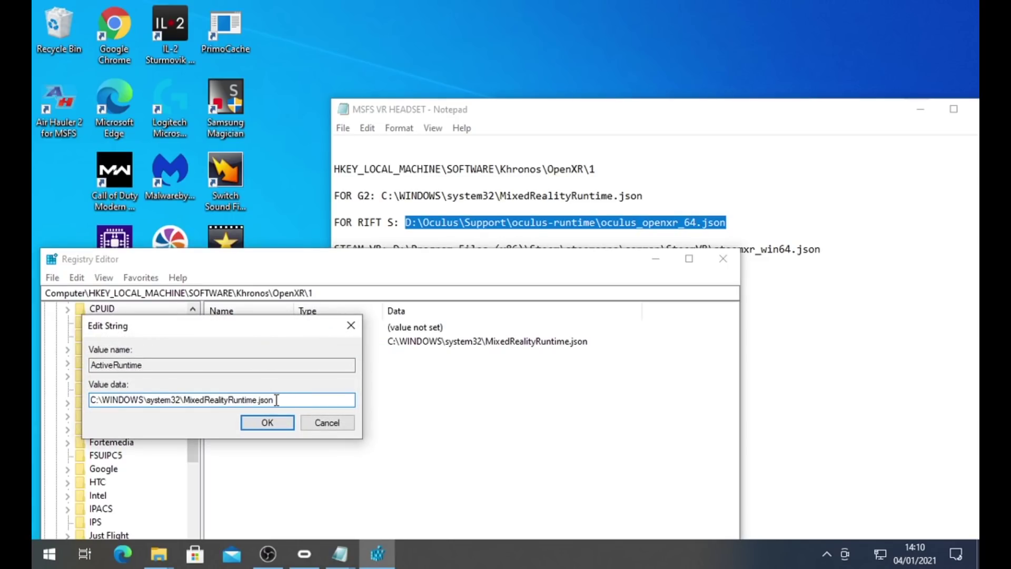
{"action": "left_click_drag", "start_coordinate": [293, 400], "coordinate": [59, 384]}
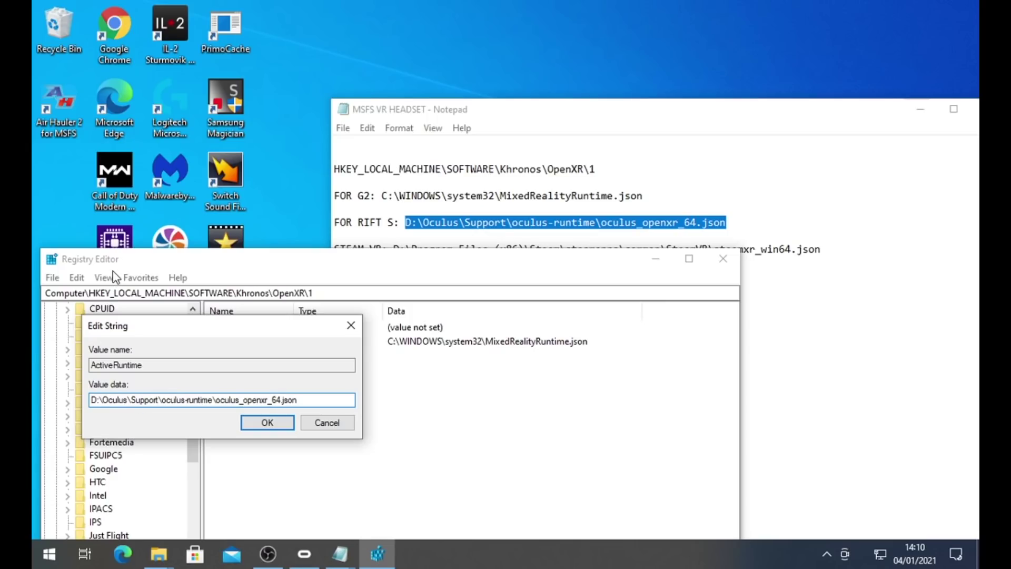
{"action": "left_click", "coordinate": [261, 426]}
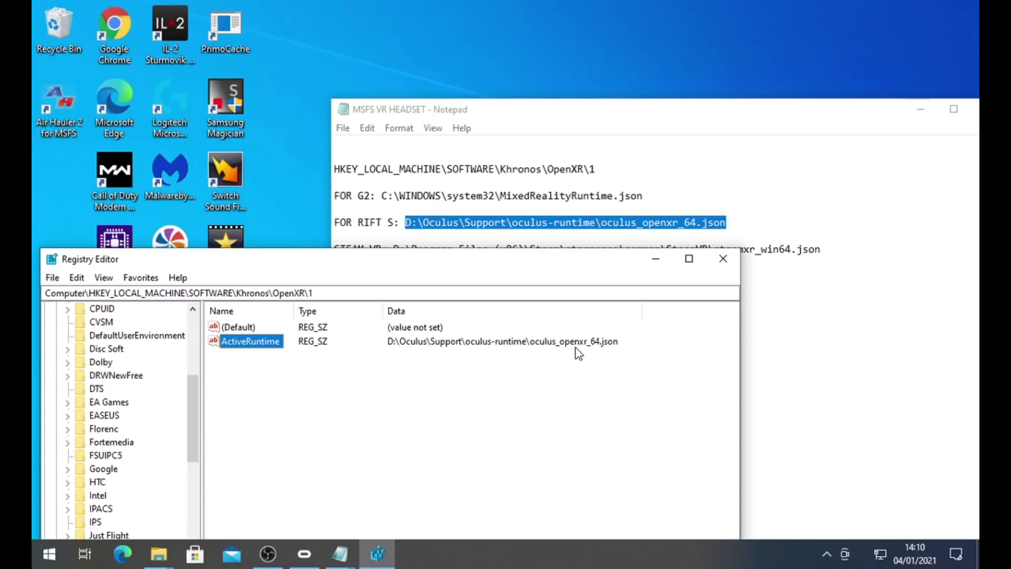
- Close Registry Editor and the MSFS VR HEADSET notes window
{"action": "left_click", "coordinate": [724, 258]}
{"action": "left_click_drag", "start_coordinate": [890, 113], "coordinate": [686, 128]}
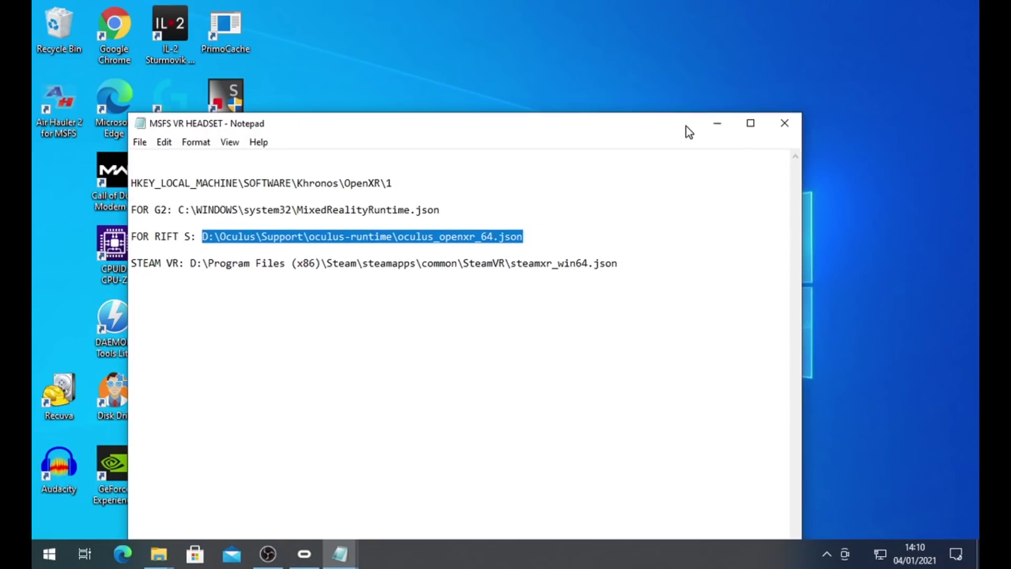
{"action": "left_click", "coordinate": [784, 126]}
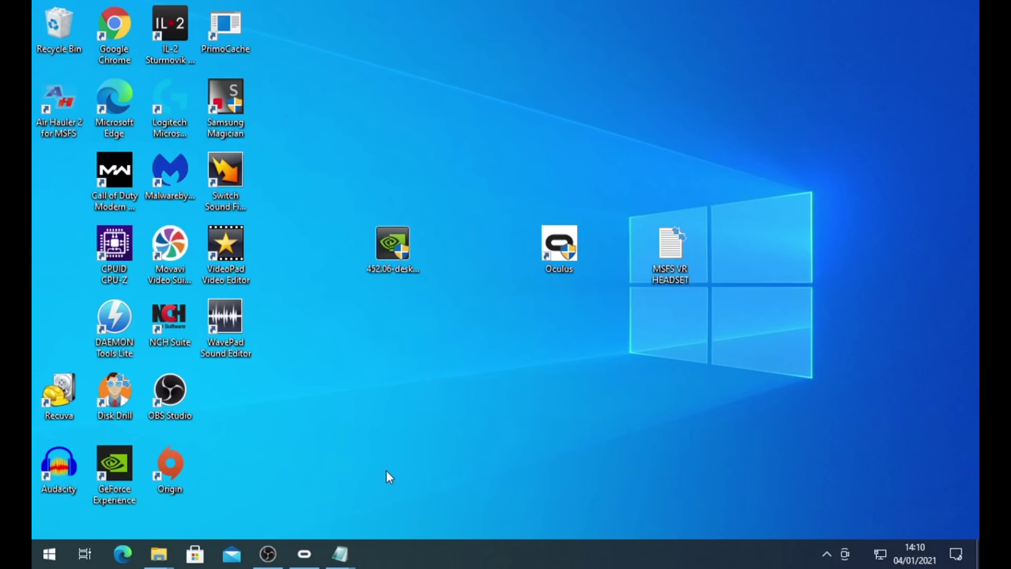
- Return to the oculus-diagnostics folder and launch OculusDebugTool
{"action": "mouse_move", "coordinate": [159, 553]}
{"action": "left_click", "coordinate": [224, 505]}
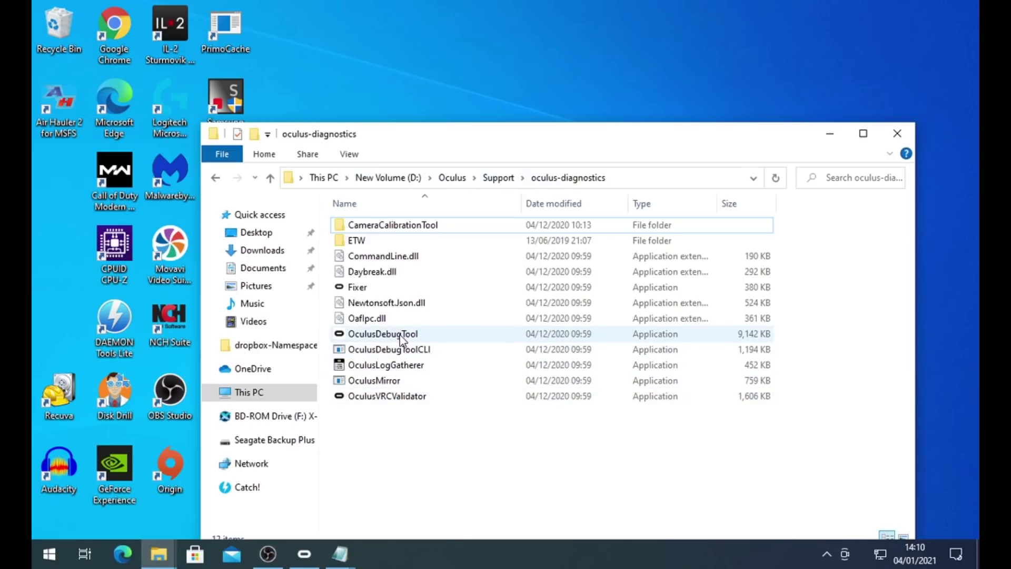
{"action": "double_click", "coordinate": [439, 335]}
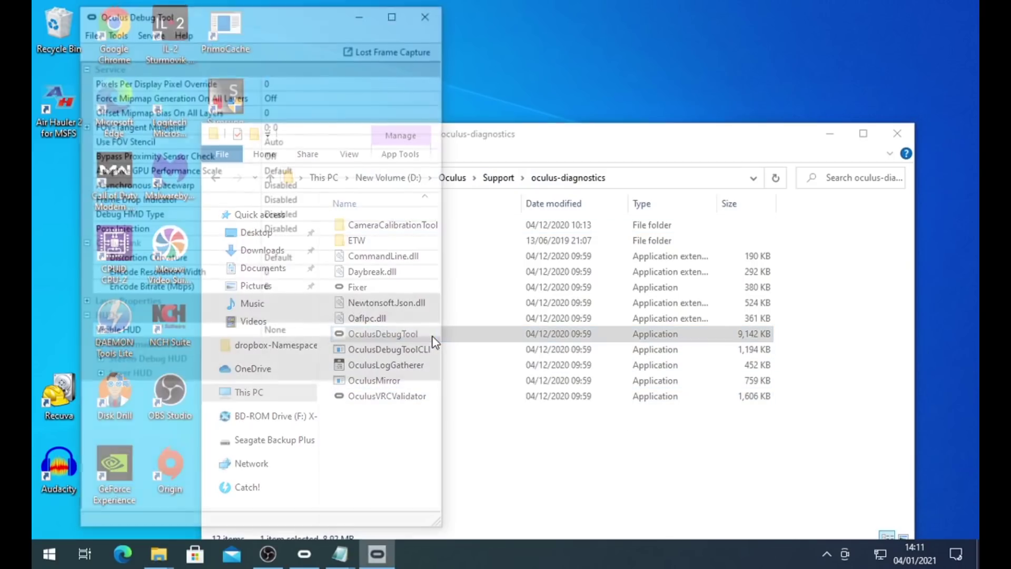
- Change Pixels Per Display Pixel Override from 0 to 1 in the Debug Tool
{"action": "left_click_drag", "start_coordinate": [311, 19], "coordinate": [522, 61]}
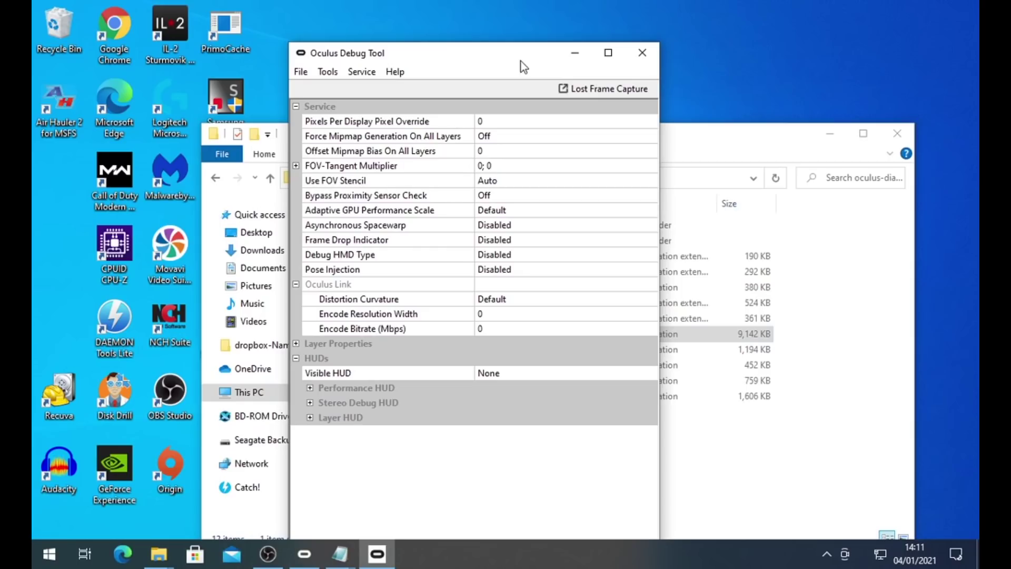
{"action": "left_click", "coordinate": [827, 135]}
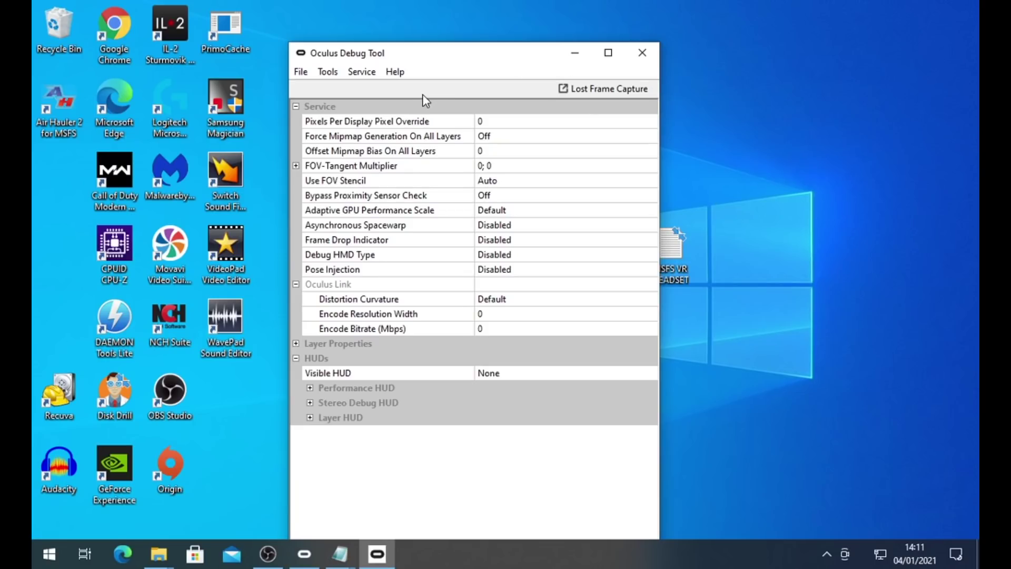
{"action": "left_click", "coordinate": [491, 122]}
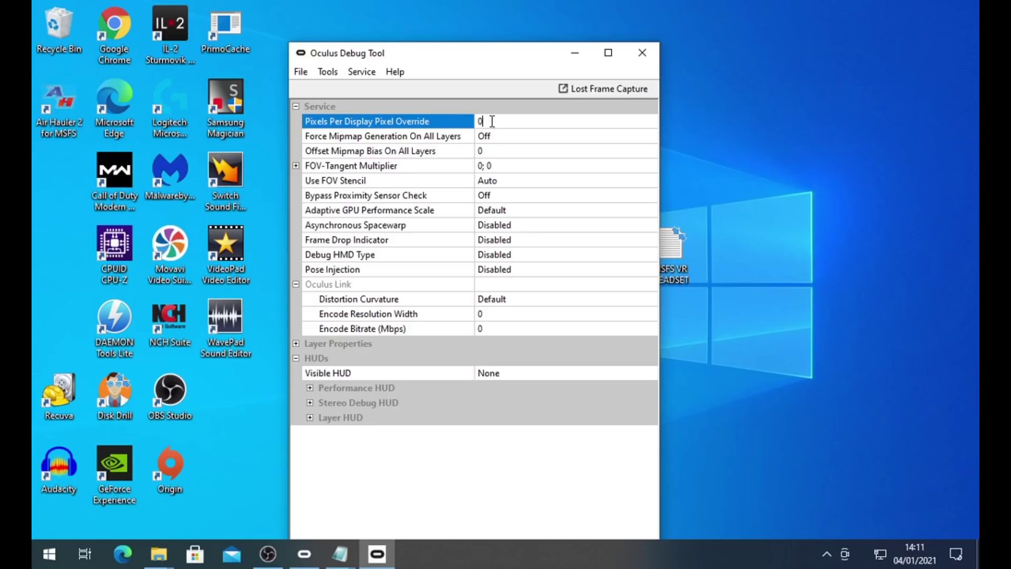
{"action": "key", "text": "BackSpace"}
{"action": "type", "text": "1"}
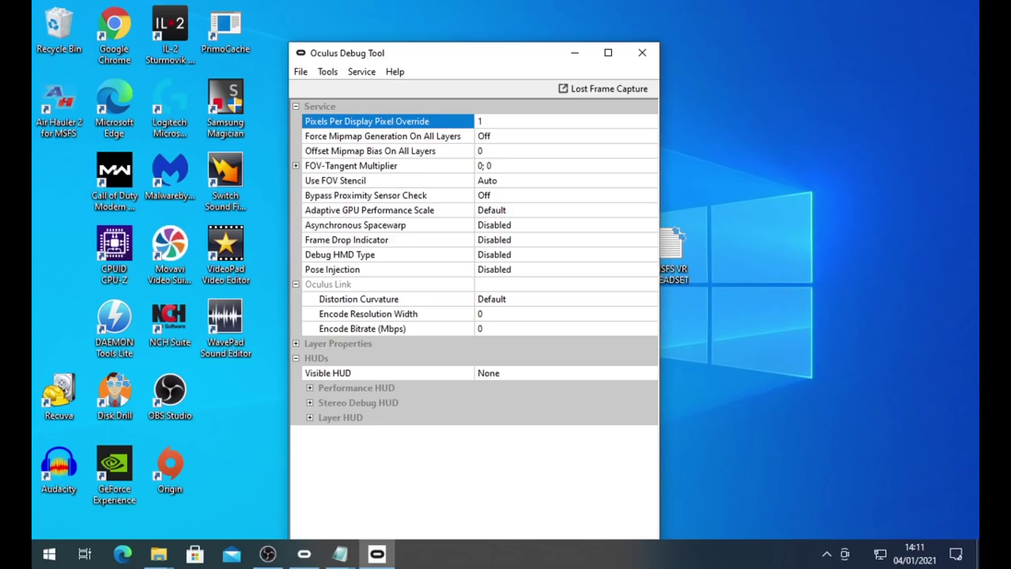